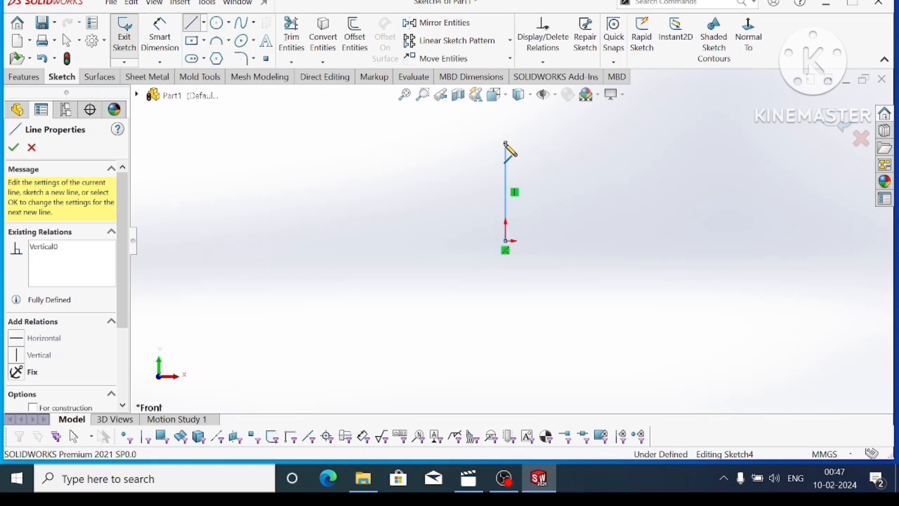
Sketch a horizontal line about 45 mm long to the right from the vertical line's upper end.
click(557, 143)
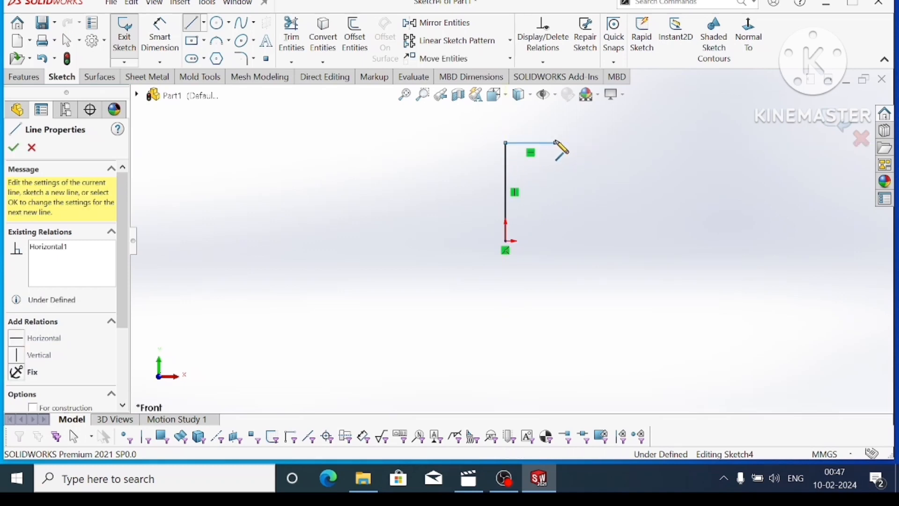
key(Escape)
key(Escape)
Dimension the vertical line's length to 100 mm.
scroll(568, 132, down, 1)
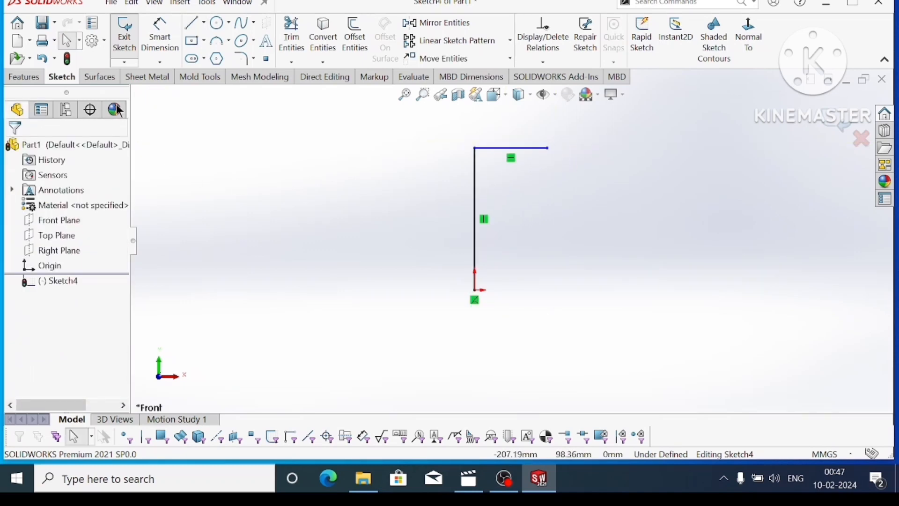
click(159, 35)
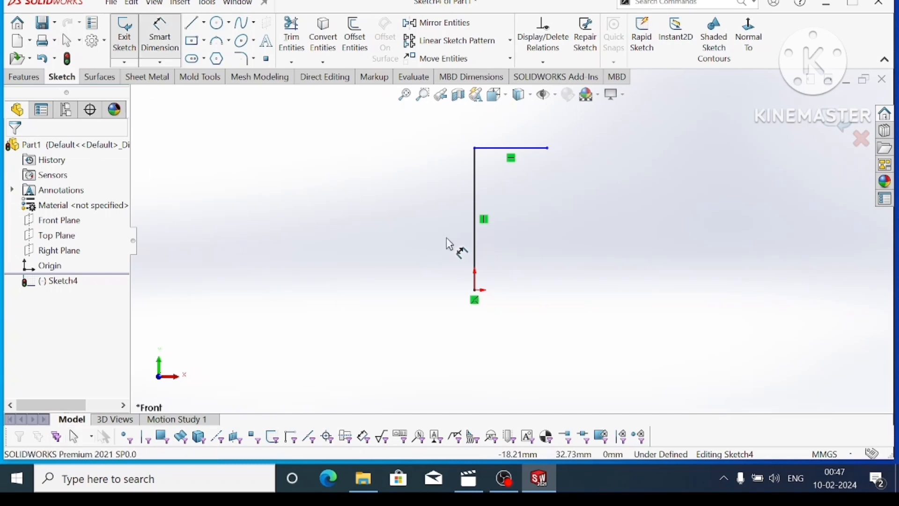
click(474, 239)
click(417, 234)
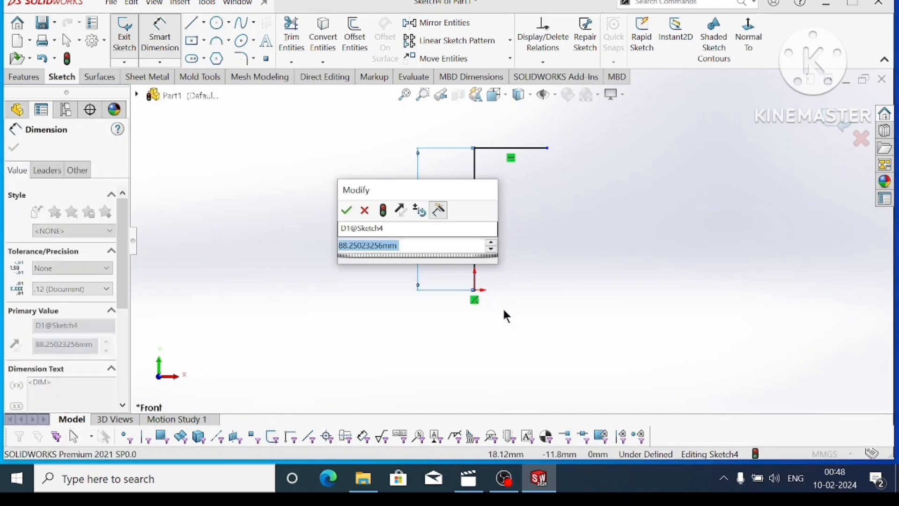
text(100)
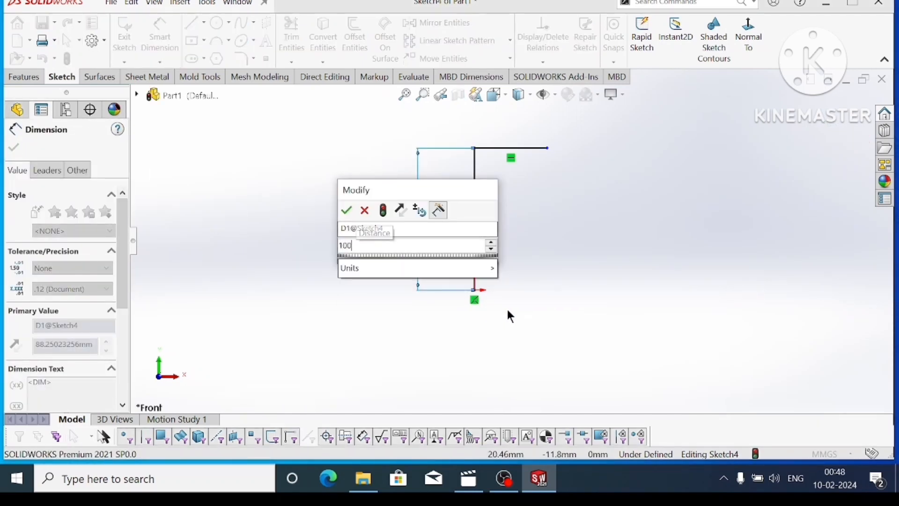
key(Return)
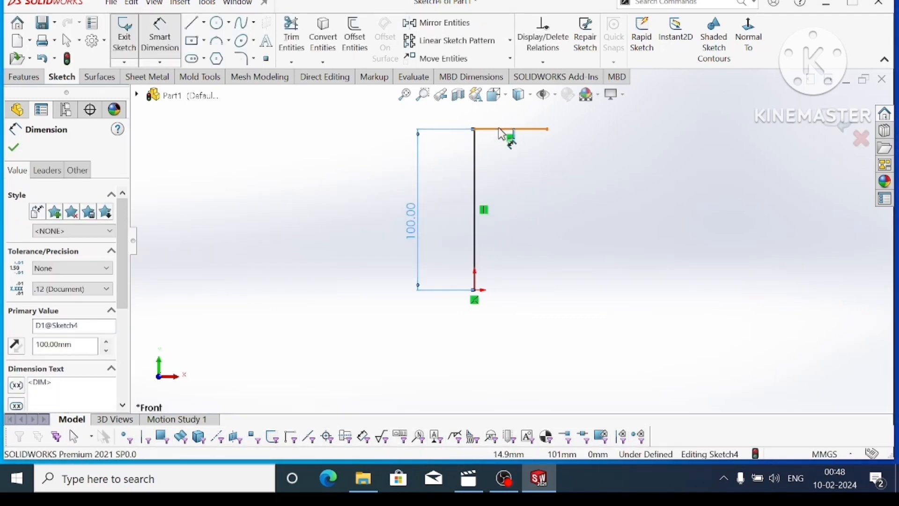
Dimension the horizontal line's length to 60 mm.
click(502, 134)
click(544, 243)
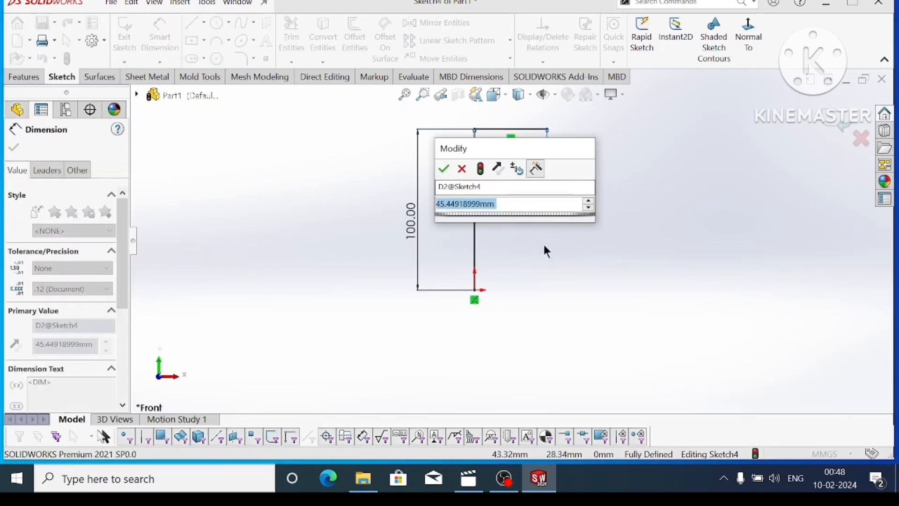
text(60)
key(Return)
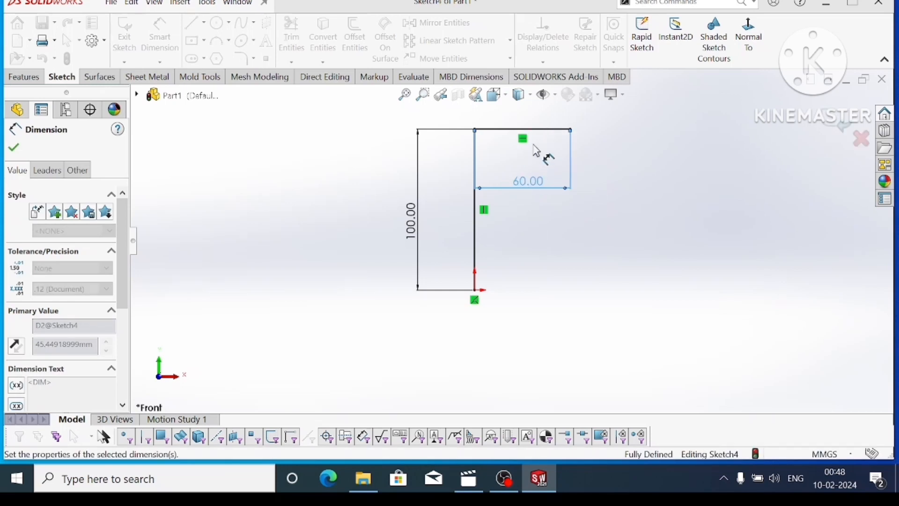
click(14, 147)
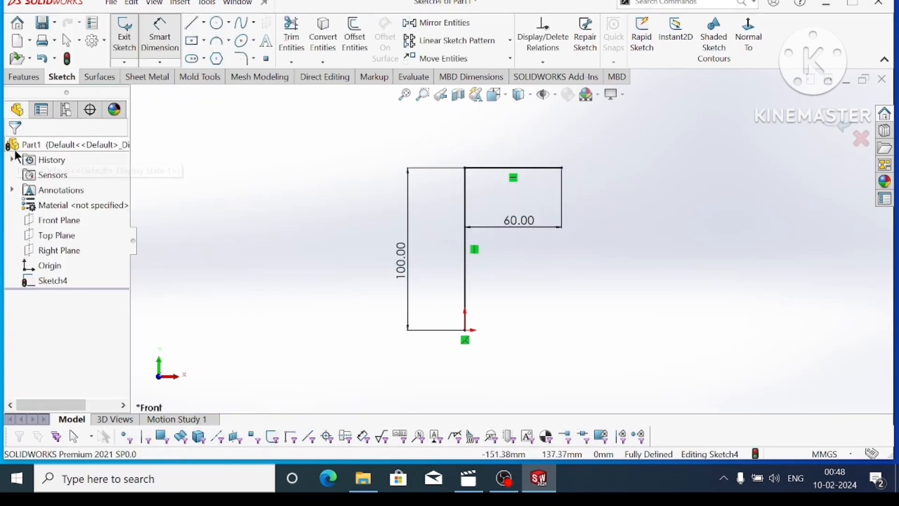
Round the corner between the two lines with a 20 mm sketch fillet and exit the sketch.
click(236, 58)
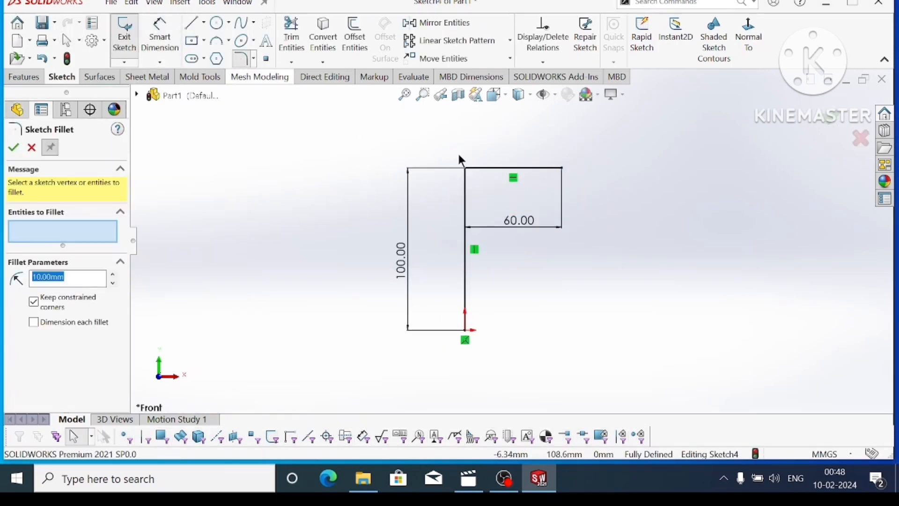
click(483, 172)
click(466, 192)
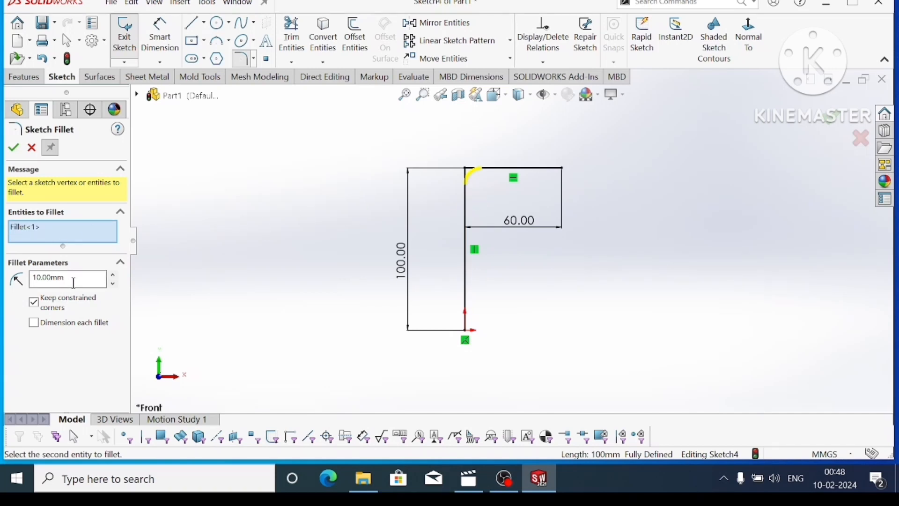
double_click(74, 283)
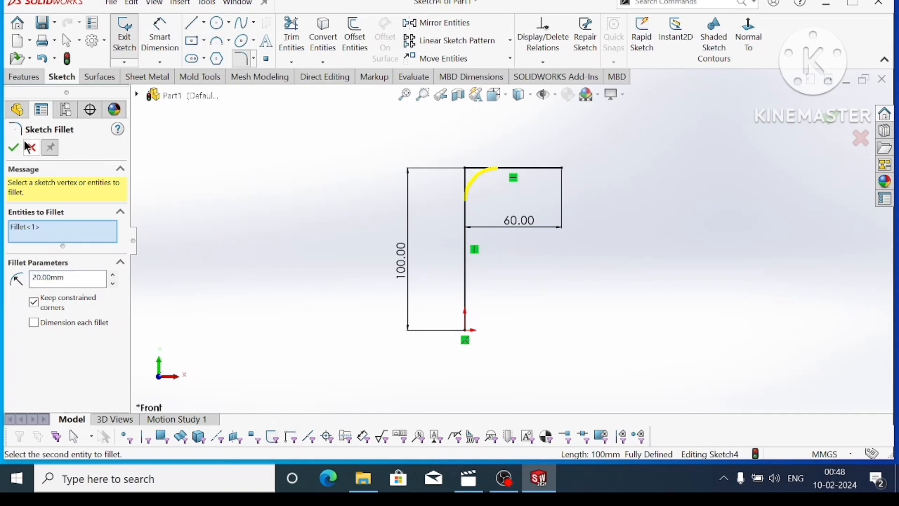
click(12, 147)
scroll(433, 182, down, 2)
scroll(553, 236, up, 2)
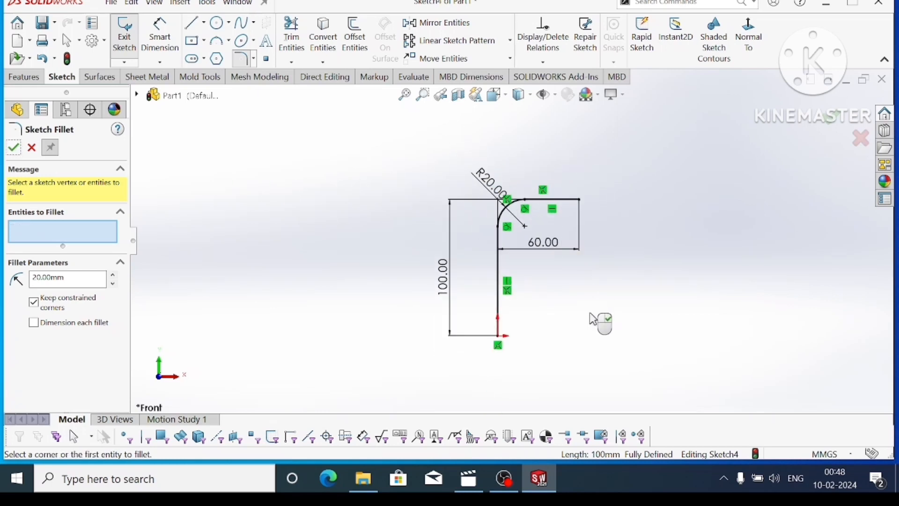
click(13, 148)
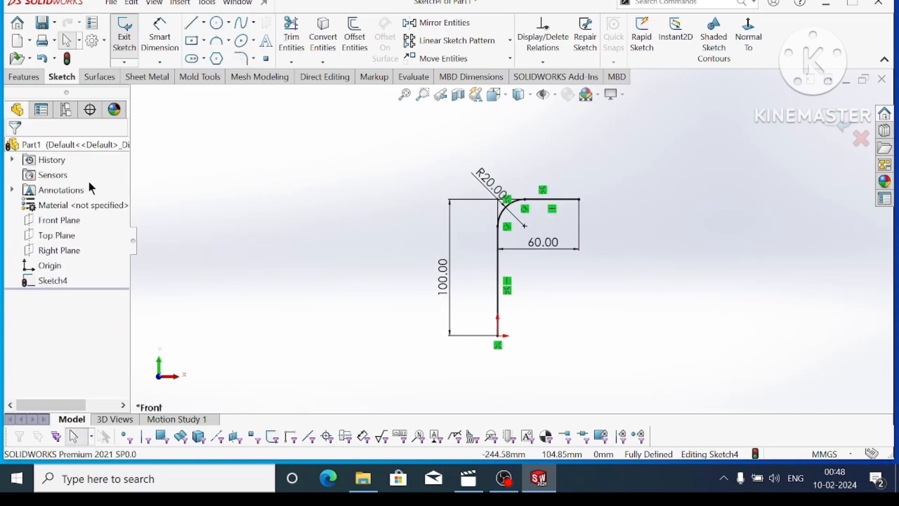
click(828, 121)
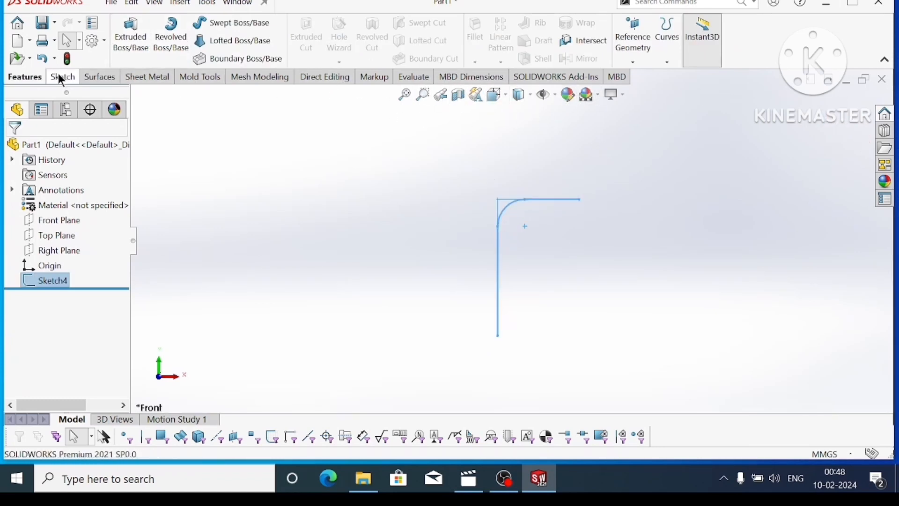
Create a reference plane parallel to the Top Plane through the lower endpoint of the L-shaped path.
click(632, 63)
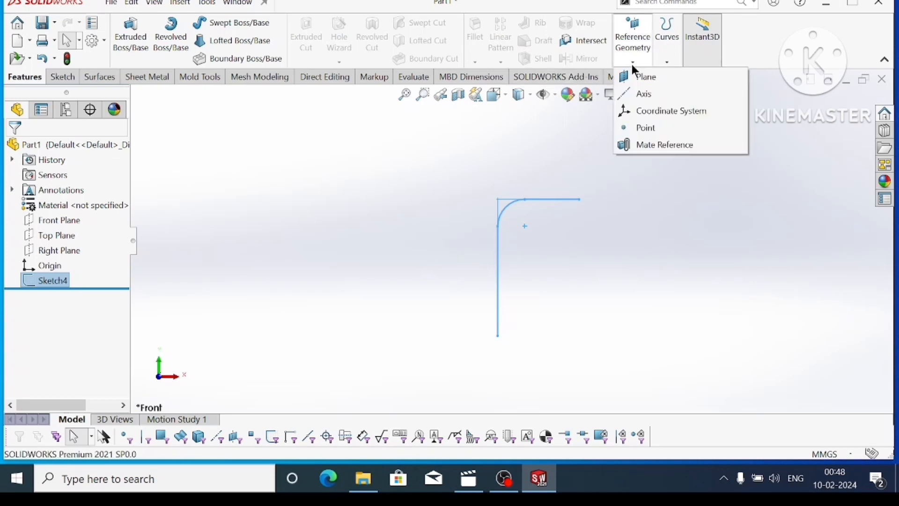
click(651, 75)
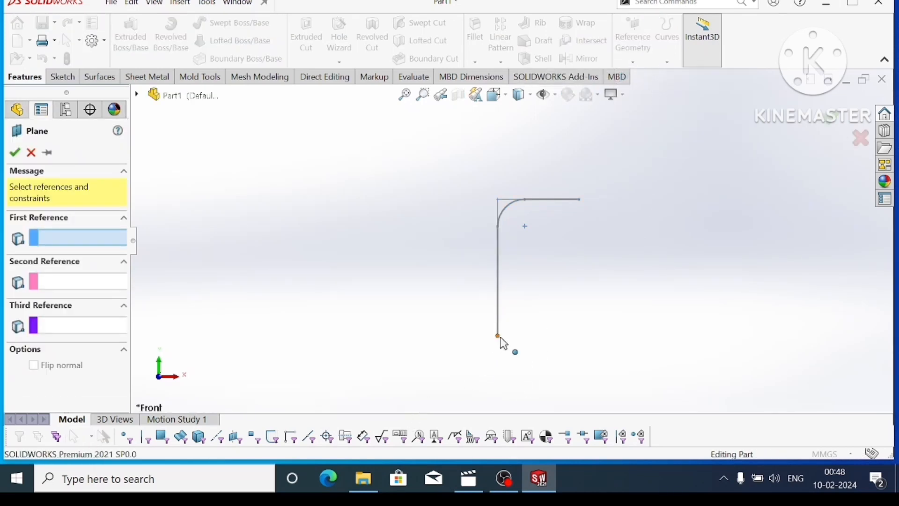
click(136, 95)
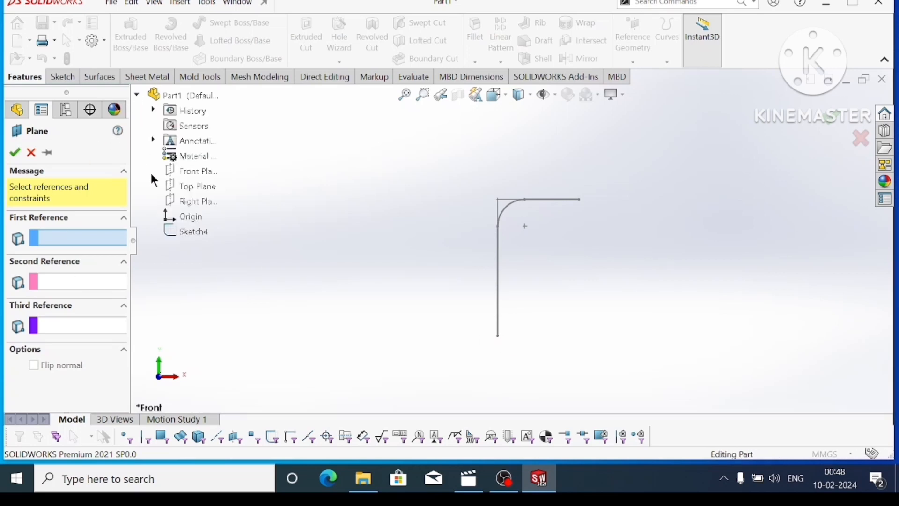
click(195, 187)
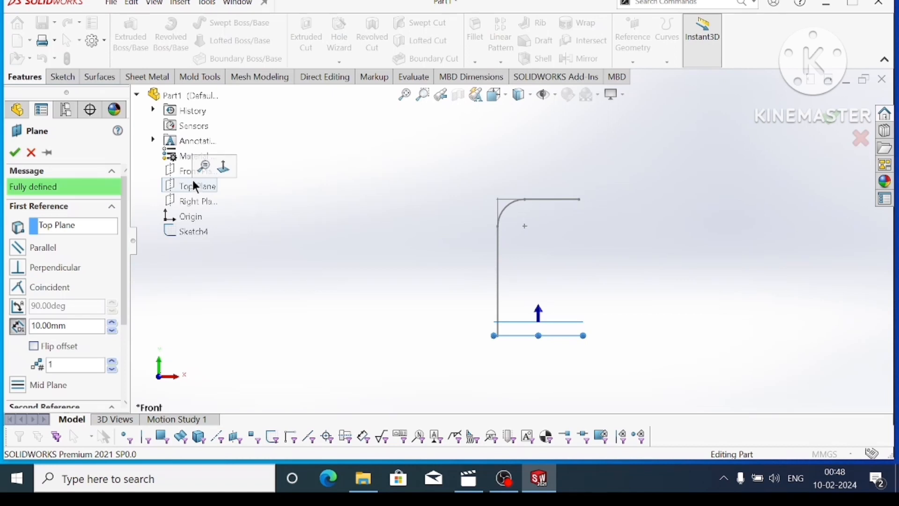
scroll(613, 341, down, 2)
mouse_move(500, 323)
middle_down()
mouse_move(524, 345)
mouse_move(433, 357)
middle_up()
click(440, 329)
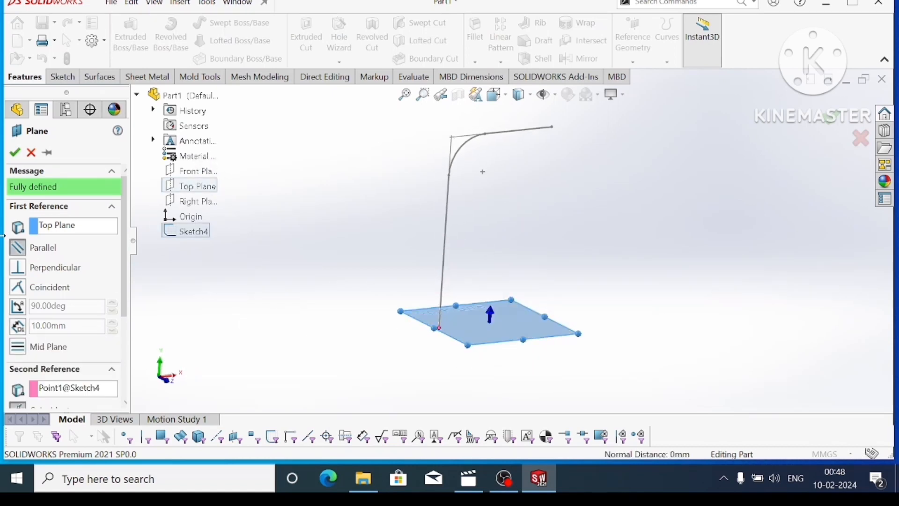
click(15, 153)
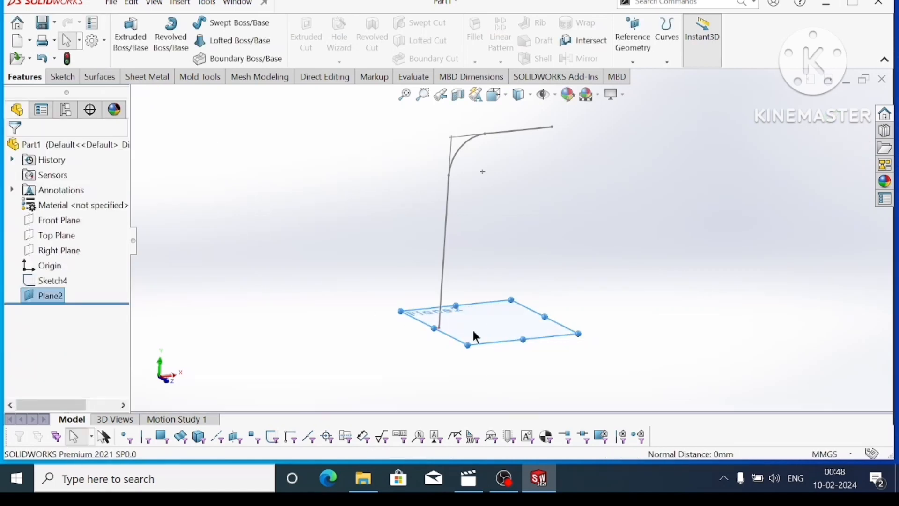
Enlarge the displayed boundary of the new reference plane by moving its corner outward.
scroll(475, 335, down, 2)
drag(400, 301, 277, 341)
scroll(486, 337, up, 4)
middle_drag(486, 337, 451, 199)
Start a sketch on Plane2 and draw a six-sided inscribed-circle polygon centred on the origin, with sides about 5.3 mm.
right_click(40, 296)
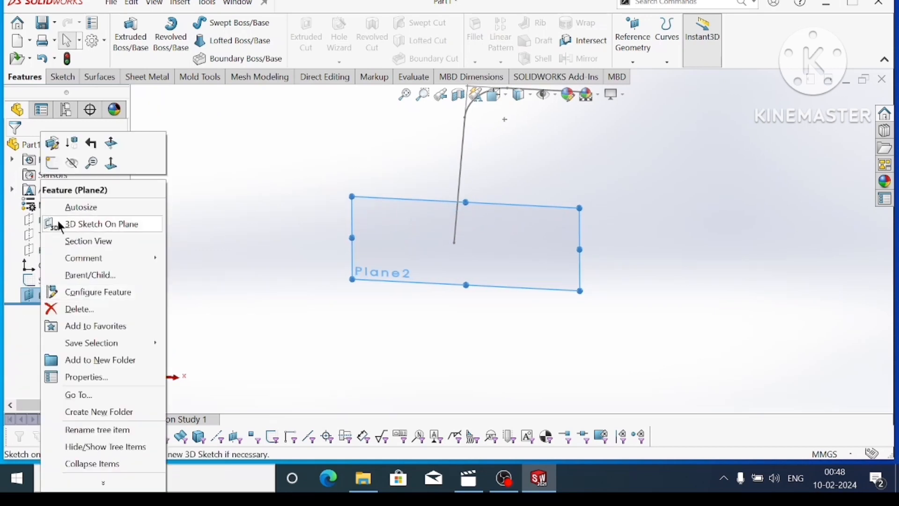
click(47, 164)
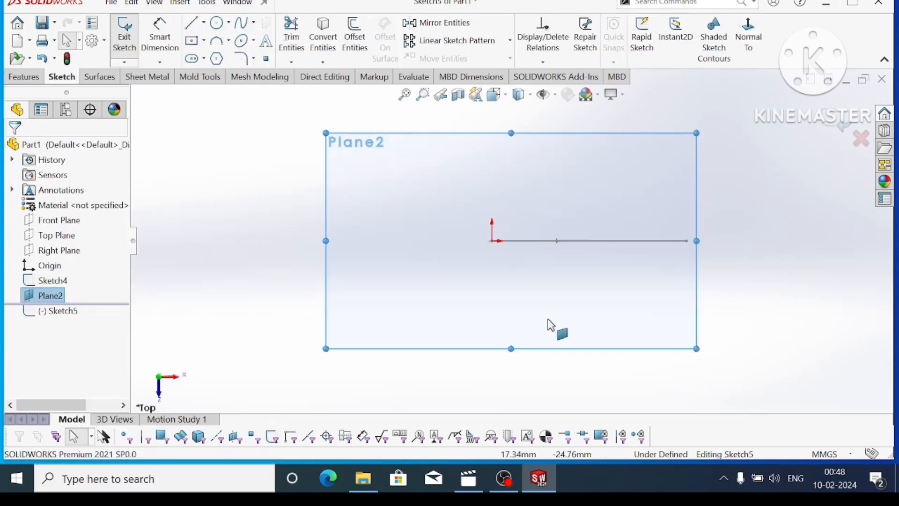
click(216, 59)
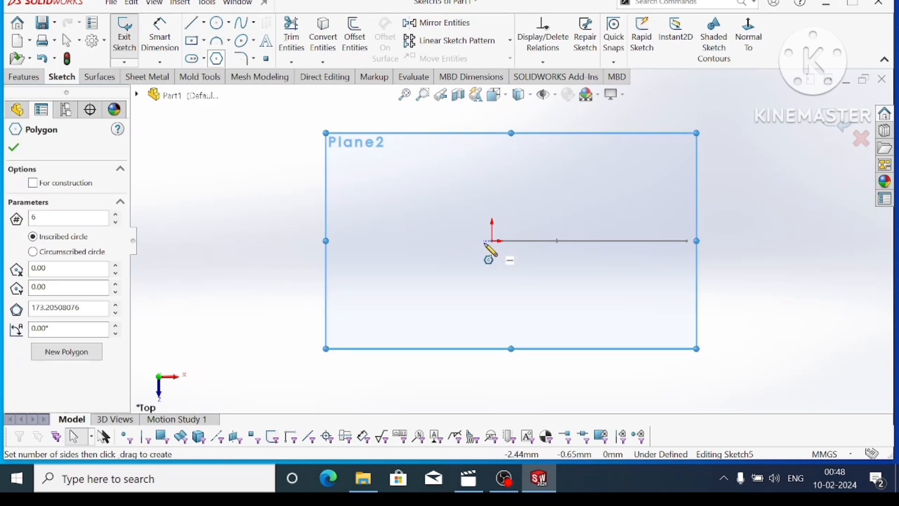
drag(493, 241, 506, 263)
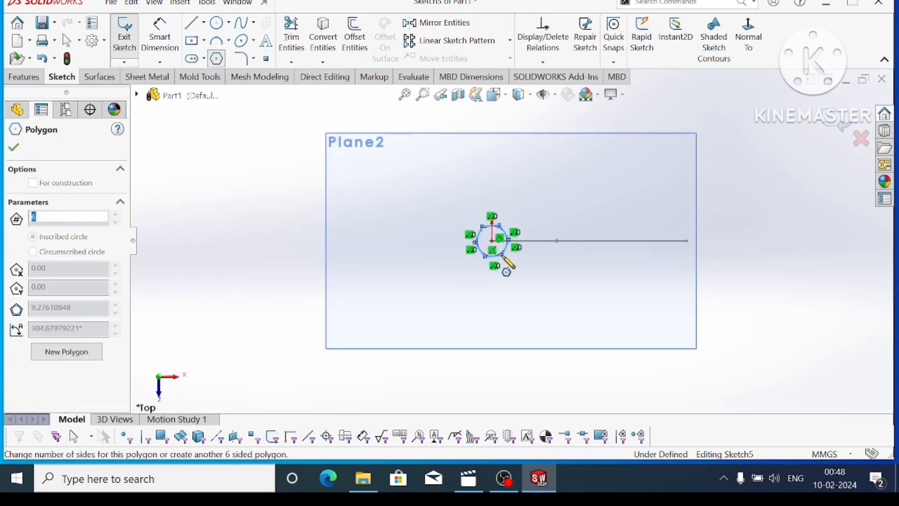
mouse_move(541, 257)
middle_down()
mouse_move(590, 357)
mouse_move(654, 345)
mouse_move(716, 404)
mouse_move(735, 285)
mouse_move(734, 342)
middle_up()
click(433, 234)
scroll(796, 293, down, 5)
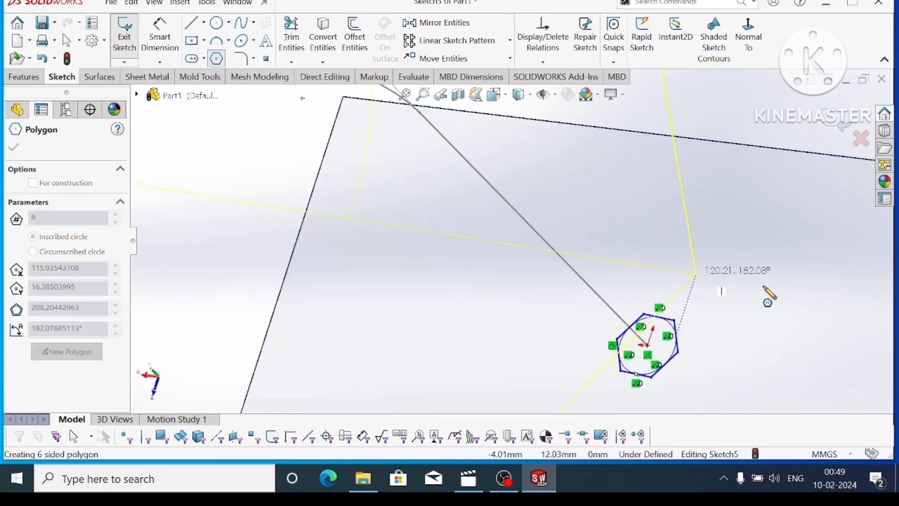
key(Escape)
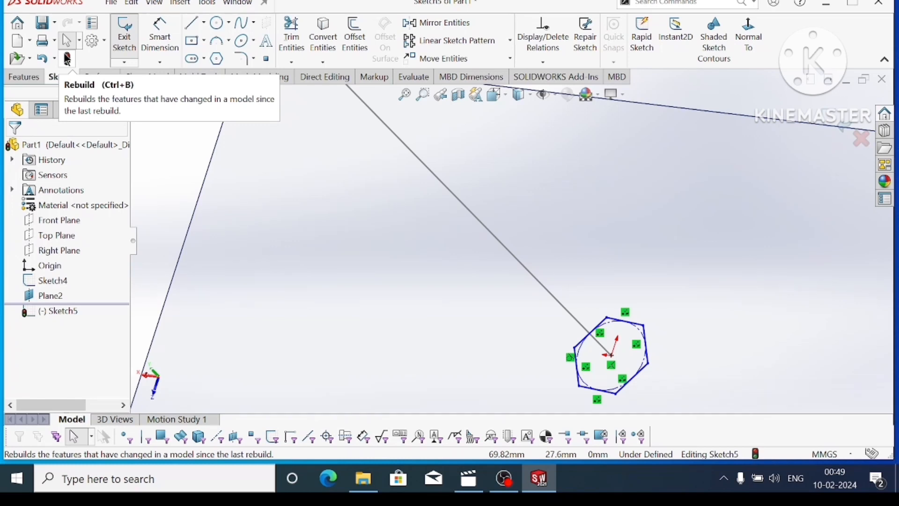
Dimension one side of the hexagon to 7 mm.
mouse_move(195, 156)
middle_down()
mouse_move(429, 268)
mouse_move(556, 307)
mouse_move(552, 351)
middle_up()
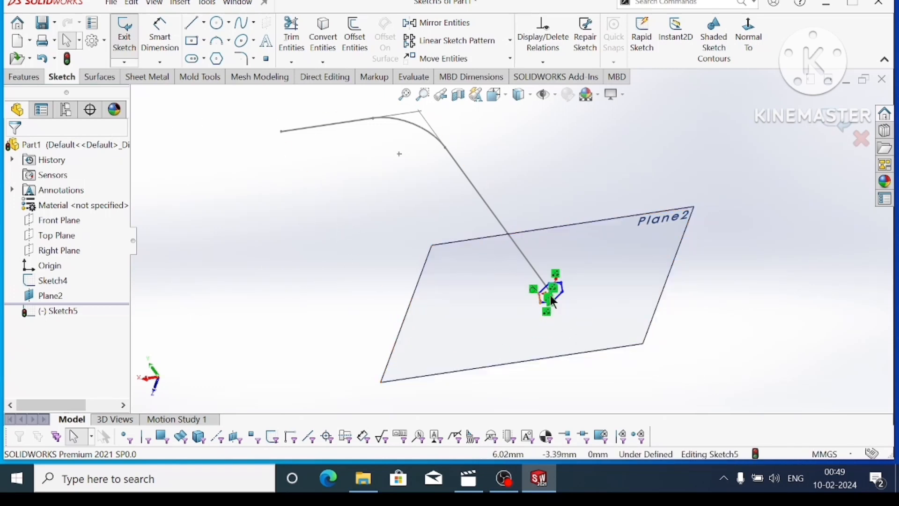
scroll(585, 293, down, 3)
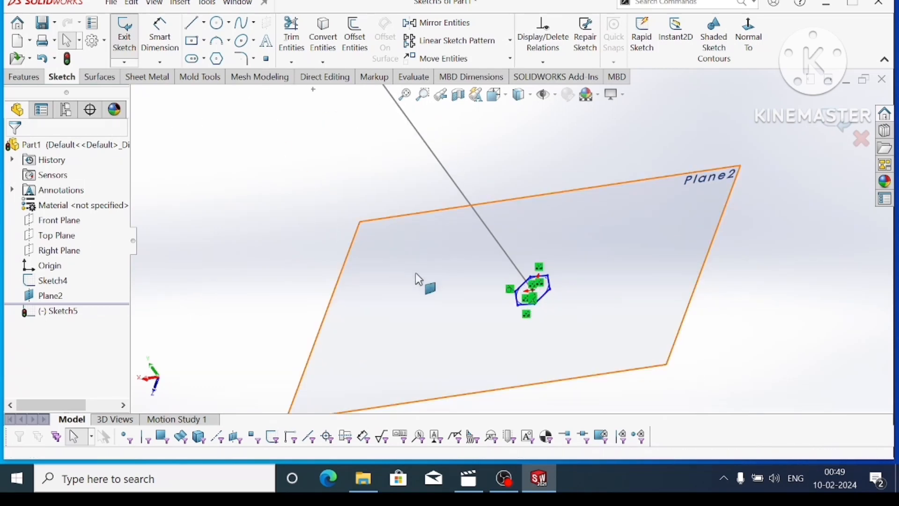
scroll(537, 290, down, 1)
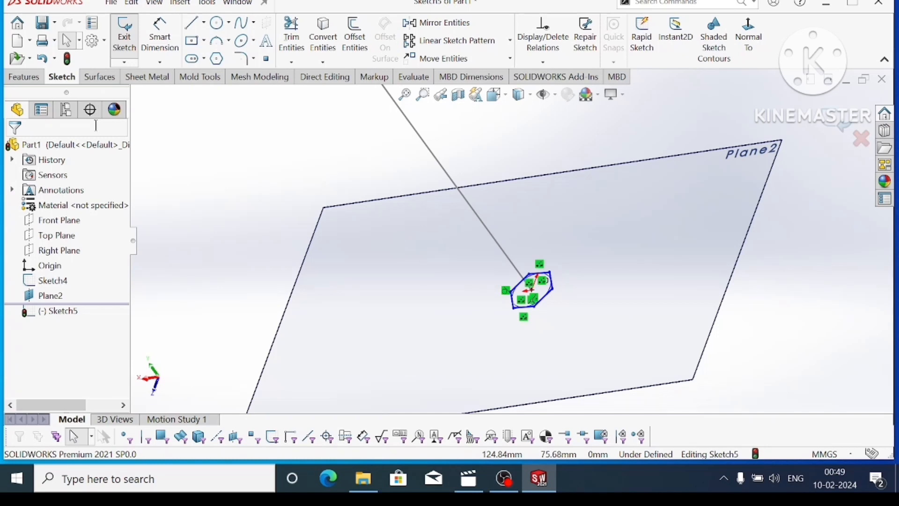
scroll(541, 288, down, 2)
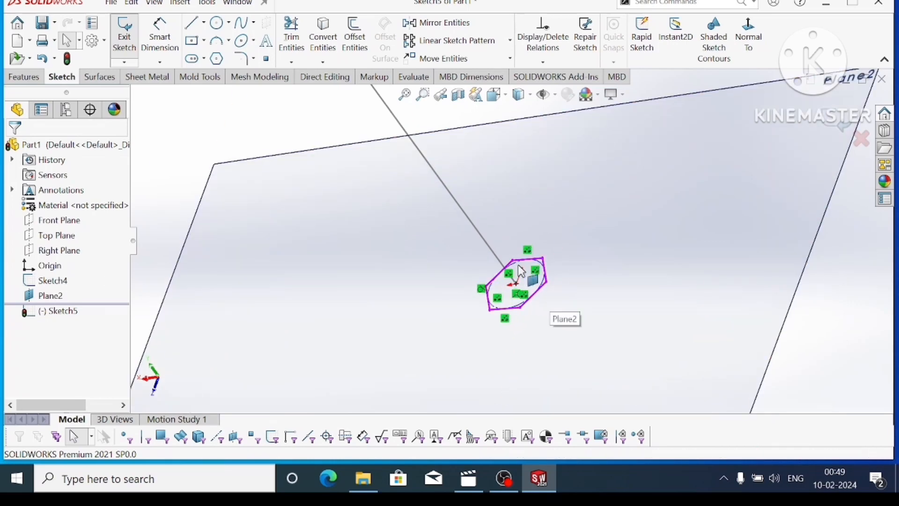
scroll(538, 271, up, 2)
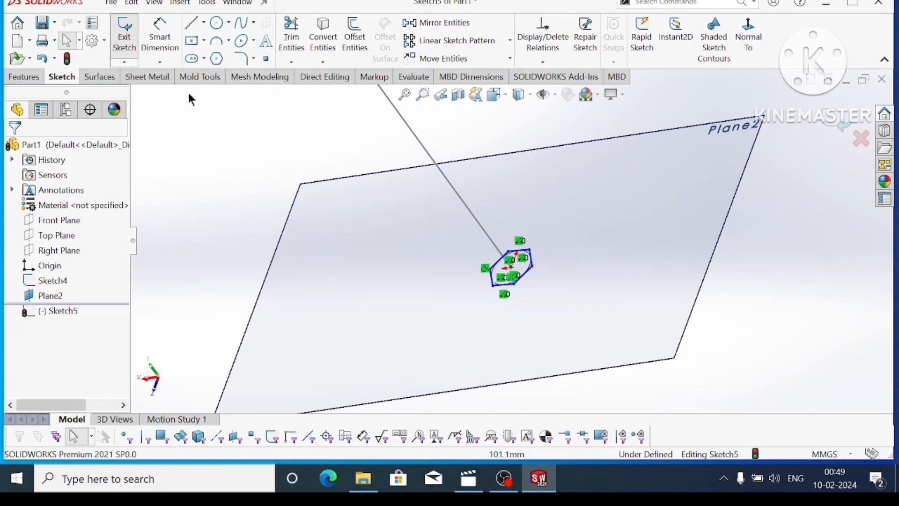
click(161, 36)
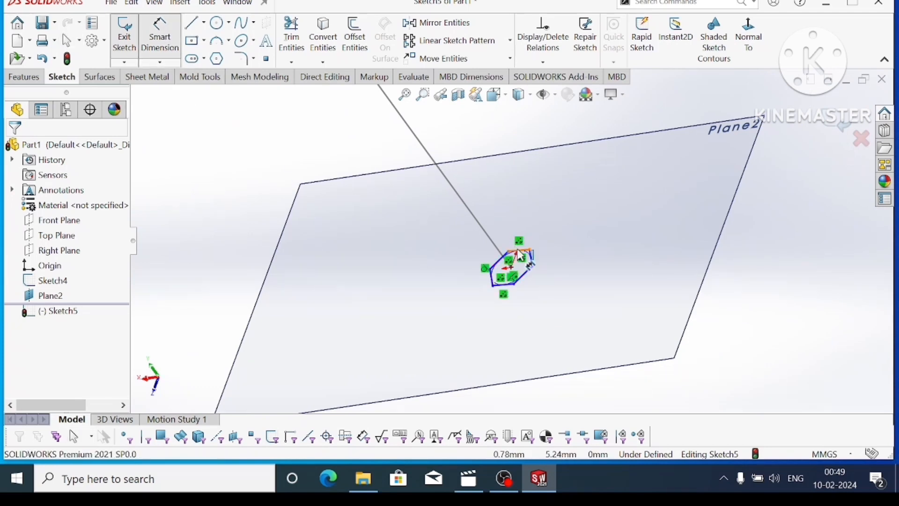
click(521, 256)
click(733, 360)
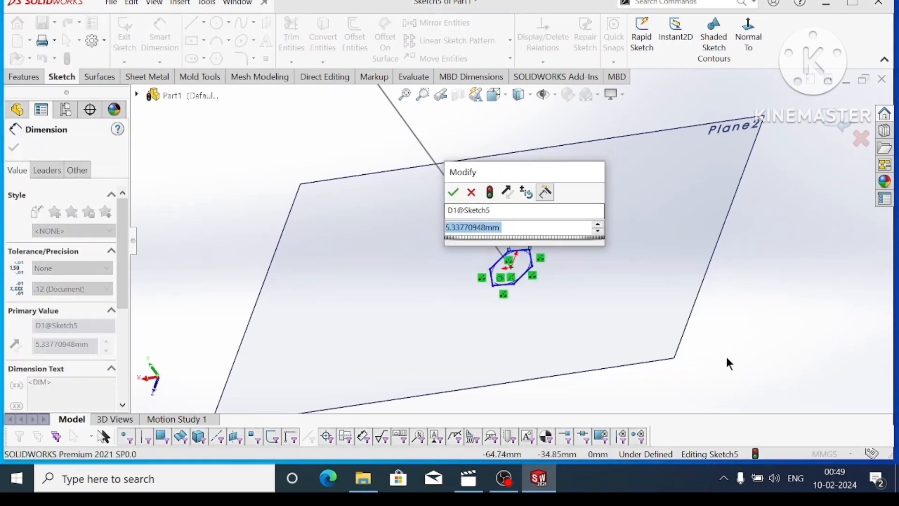
text(7)
key(Return)
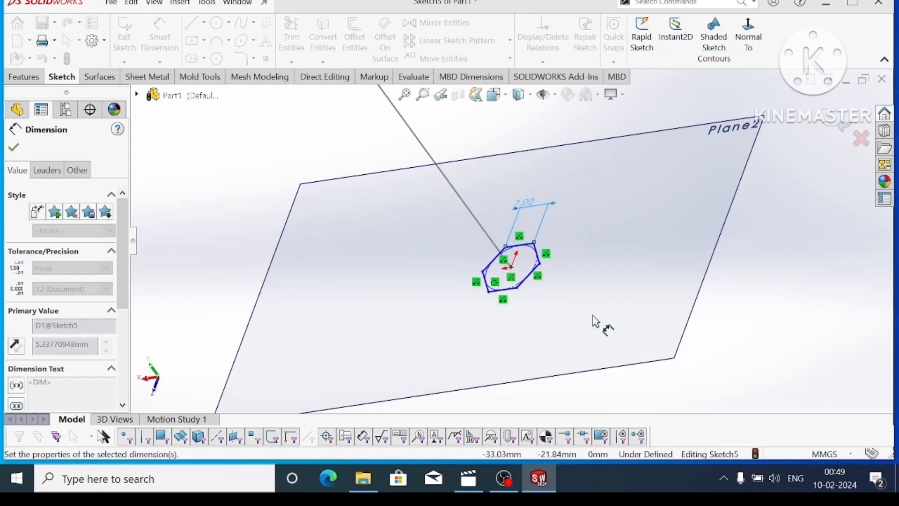
Make the dimensioned side of the hexagon horizontal and delete the inscribed construction circle.
click(17, 144)
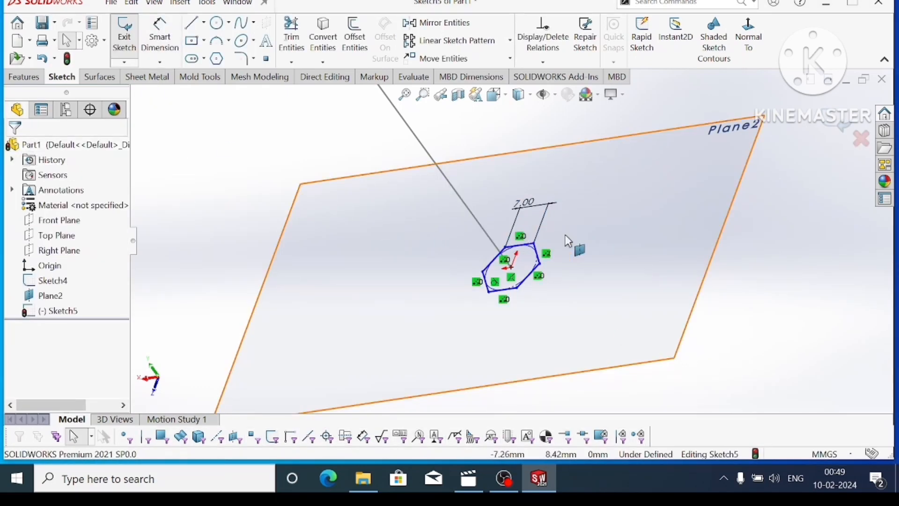
scroll(566, 236, down, 3)
right_click(484, 260)
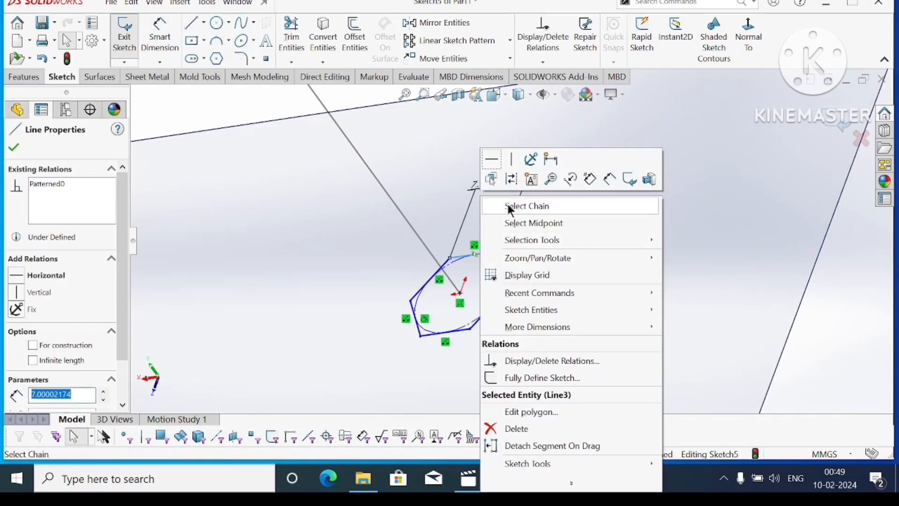
click(496, 161)
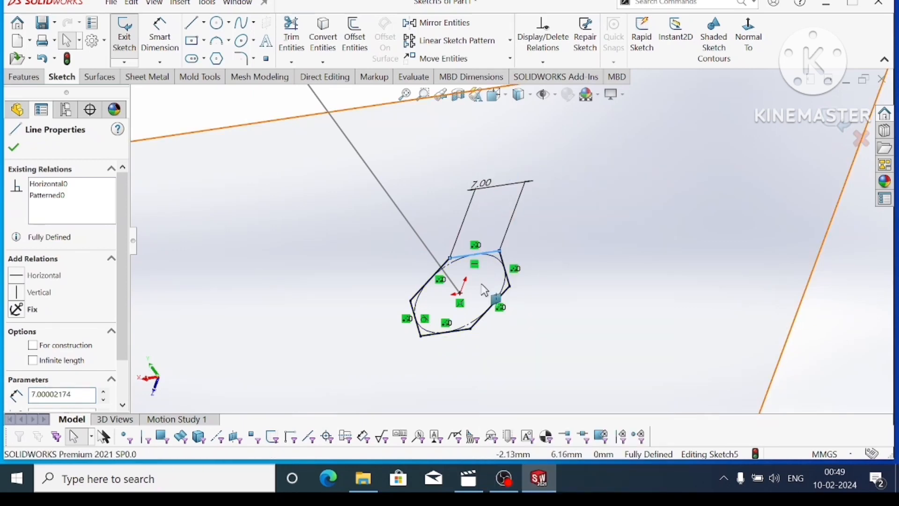
right_click(456, 271)
click(489, 428)
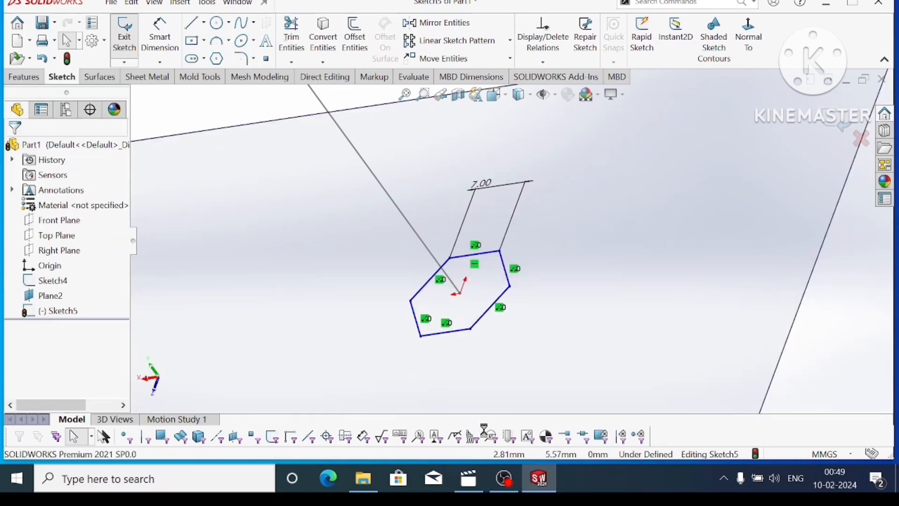
Create a Swept Boss/Base using the hexagon sketch as profile and the L-shaped sketch as path.
key(f)
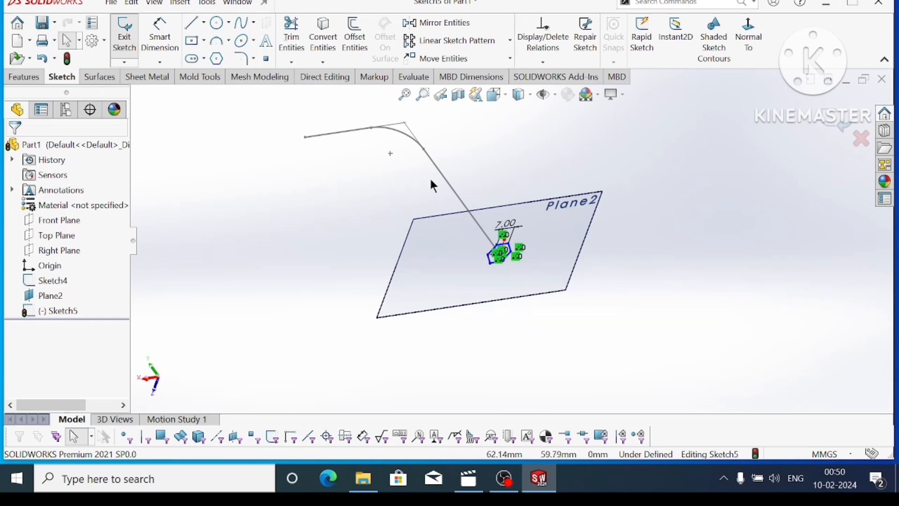
mouse_move(429, 176)
middle_down()
mouse_move(478, 238)
mouse_move(494, 239)
mouse_move(335, 177)
middle_up()
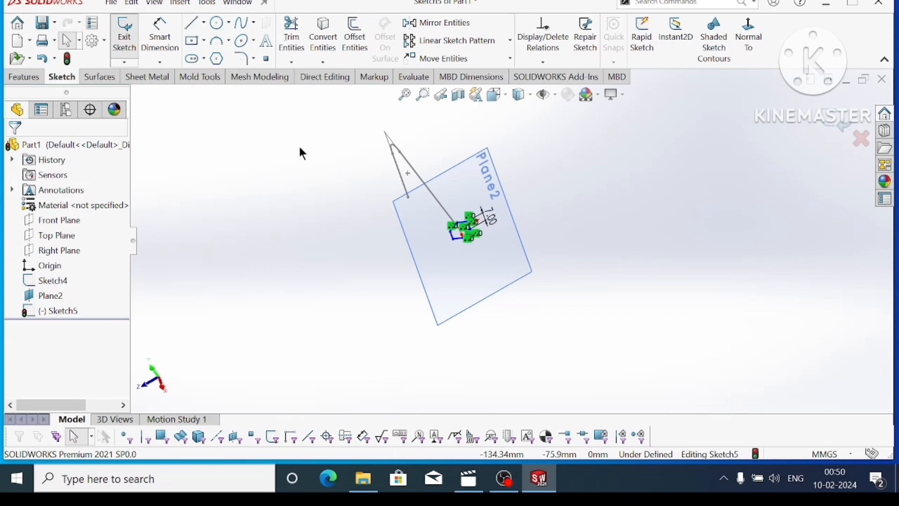
mouse_move(517, 196)
middle_down()
mouse_move(523, 149)
mouse_move(510, 159)
middle_up()
click(22, 77)
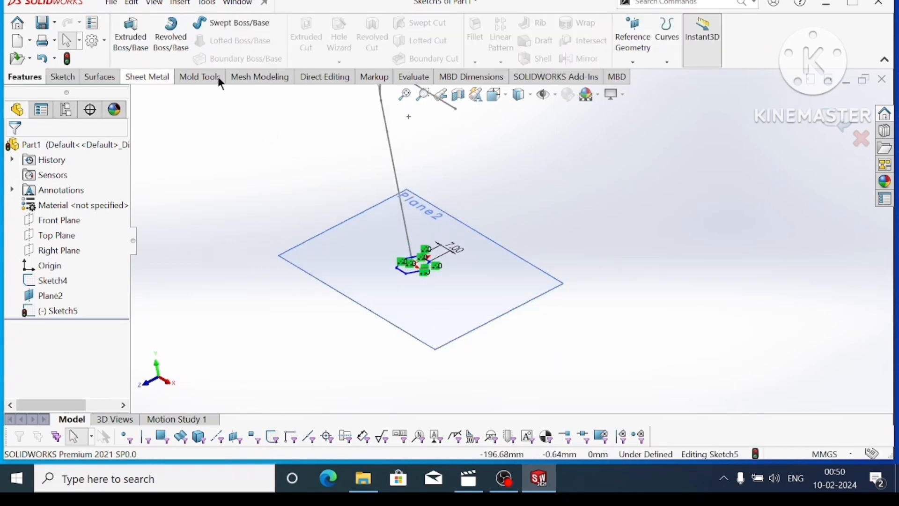
click(251, 26)
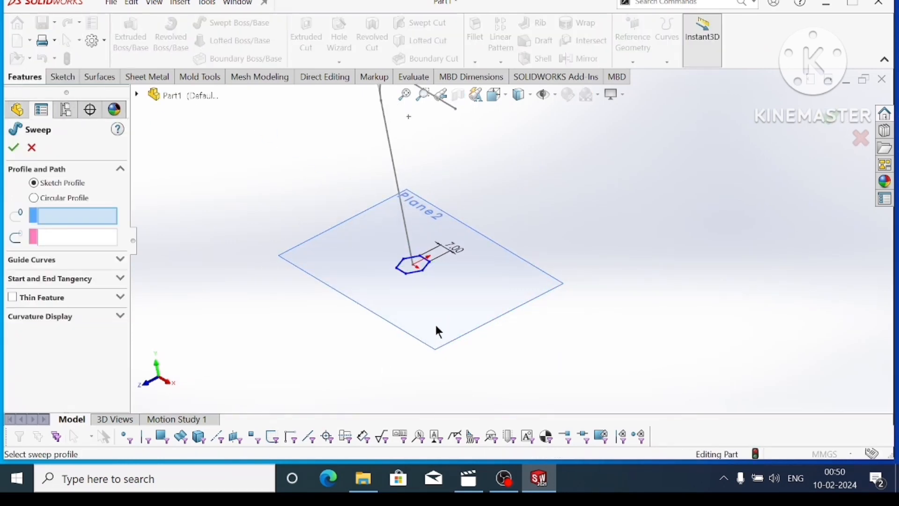
click(412, 275)
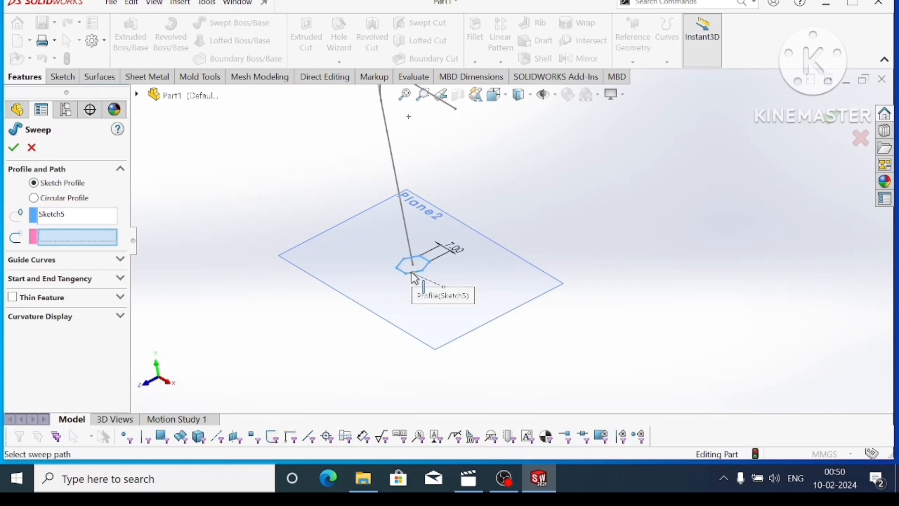
click(401, 185)
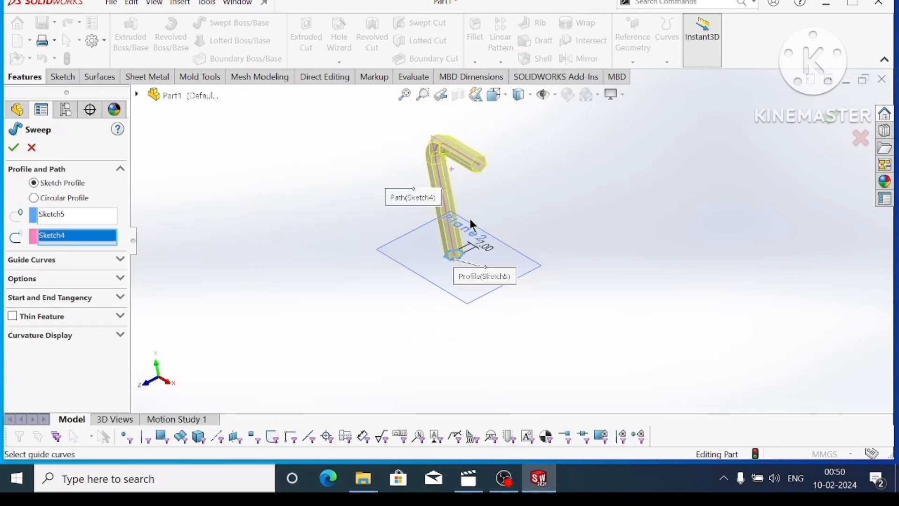
key(Return)
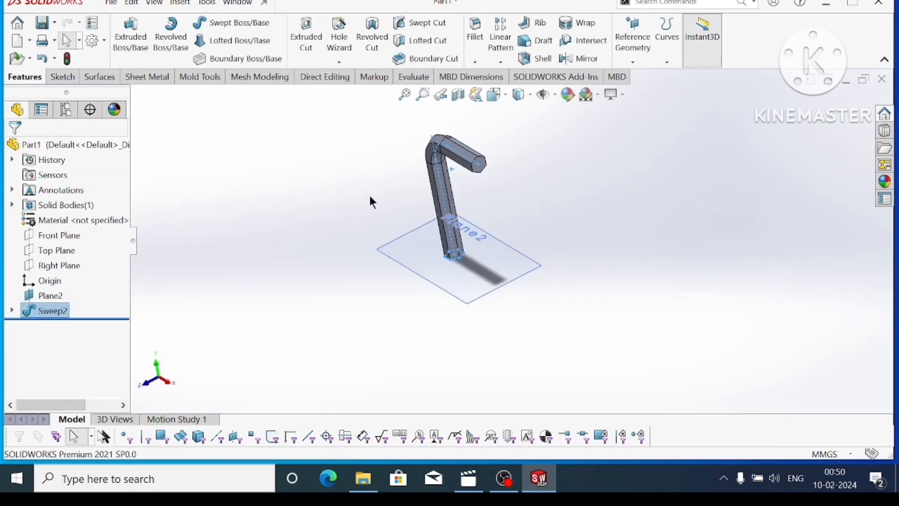
Hide the reference plane Plane2 so only the swept hexagonal bar is displayed.
middle_drag(463, 200, 455, 223)
scroll(455, 223, down, 2)
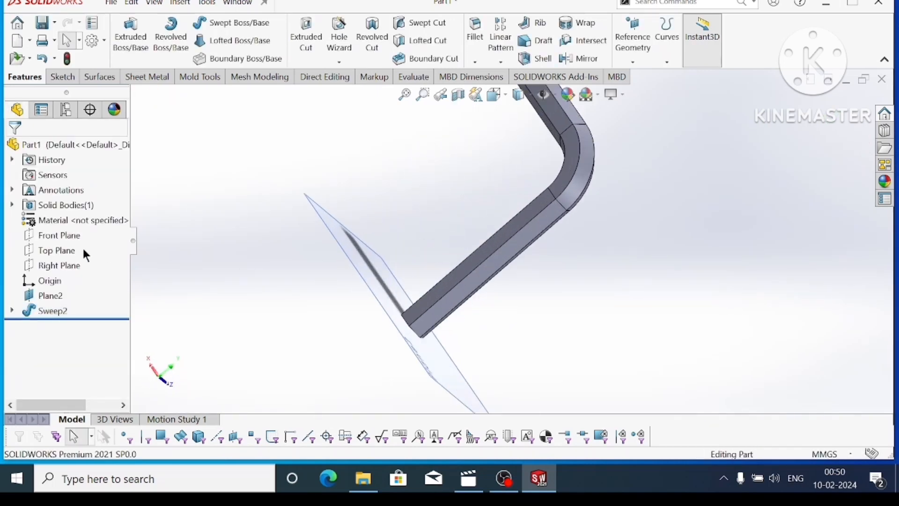
right_click(45, 295)
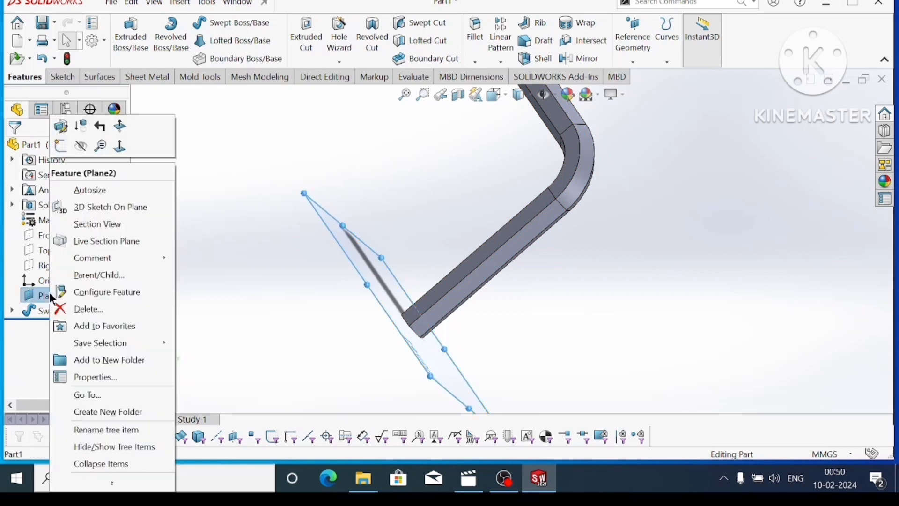
click(81, 146)
middle_drag(609, 273, 522, 209)
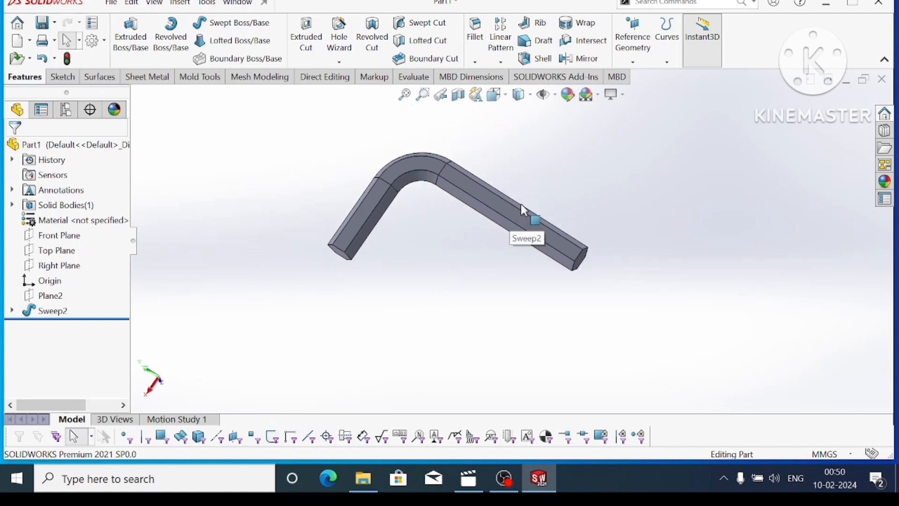
click(570, 96)
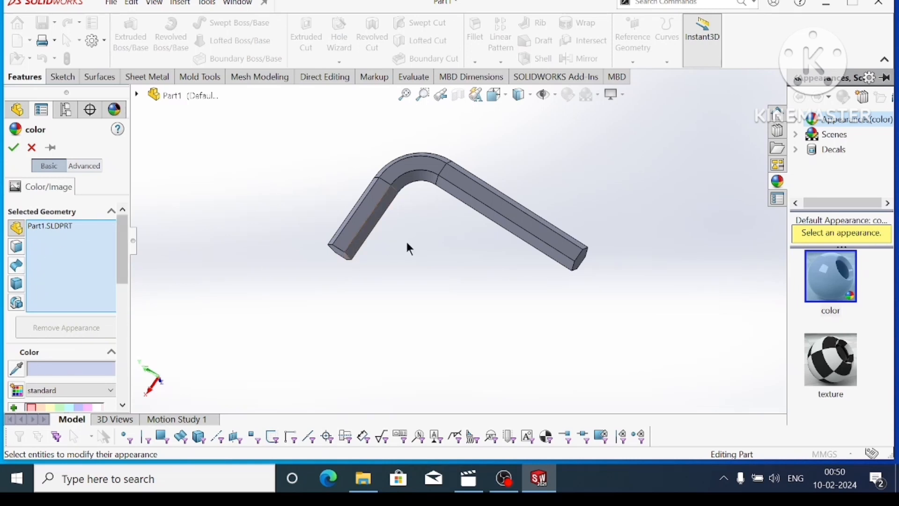
click(367, 223)
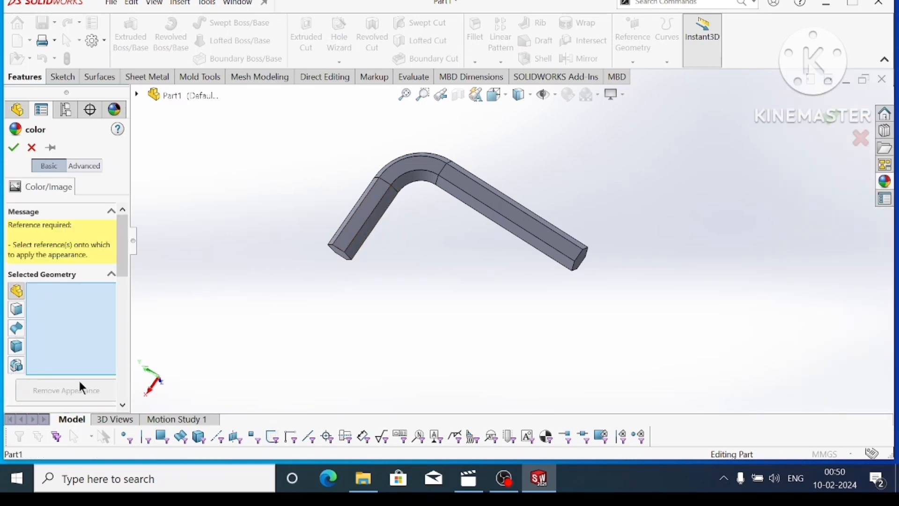
click(32, 147)
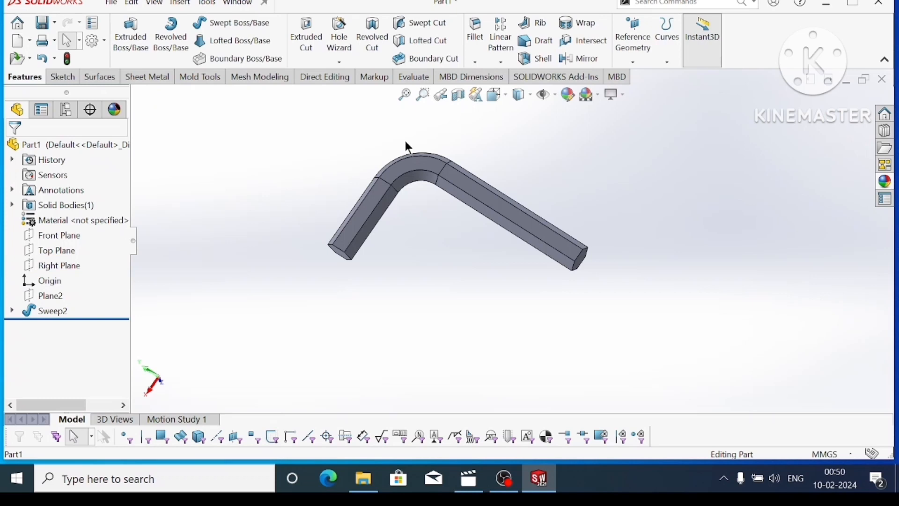
Start editing the whole part's appearance and set its colour to bright green, RGB 26, 255, 55.
click(574, 95)
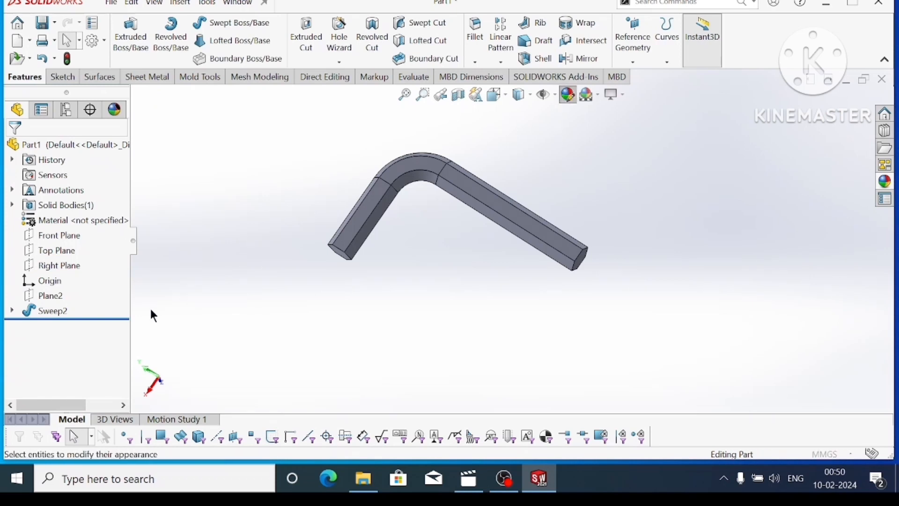
scroll(78, 365, down, 4)
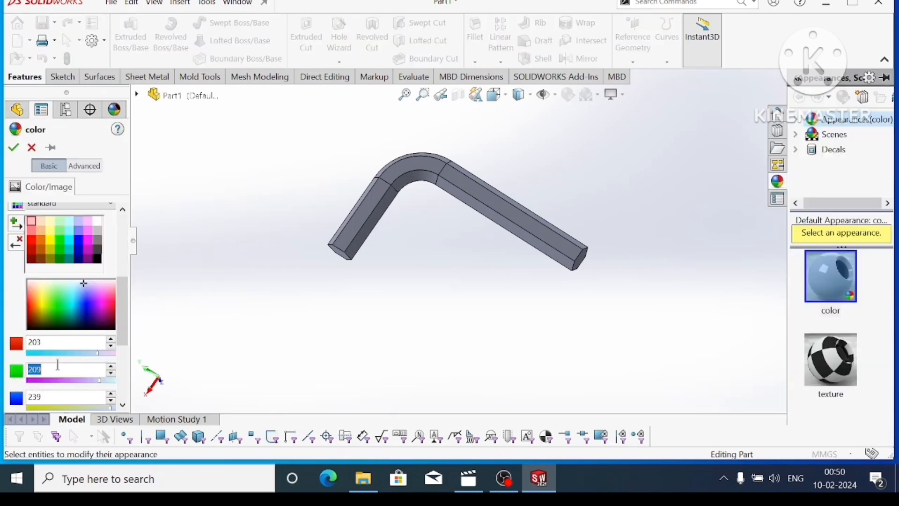
click(58, 302)
middle_drag(467, 197, 366, 285)
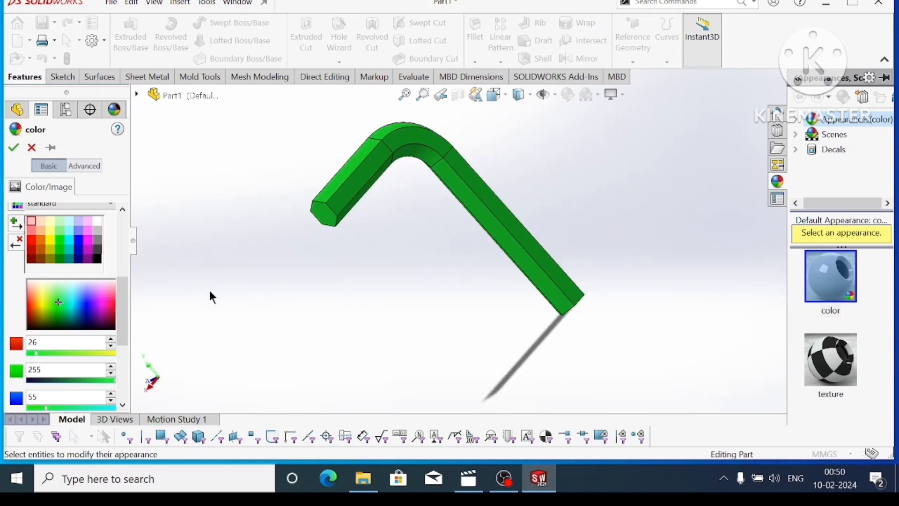
Try several other colours on the part, including orange and a darker green with RGB 0, 192, 0.
click(38, 307)
middle_drag(414, 257, 419, 337)
click(40, 302)
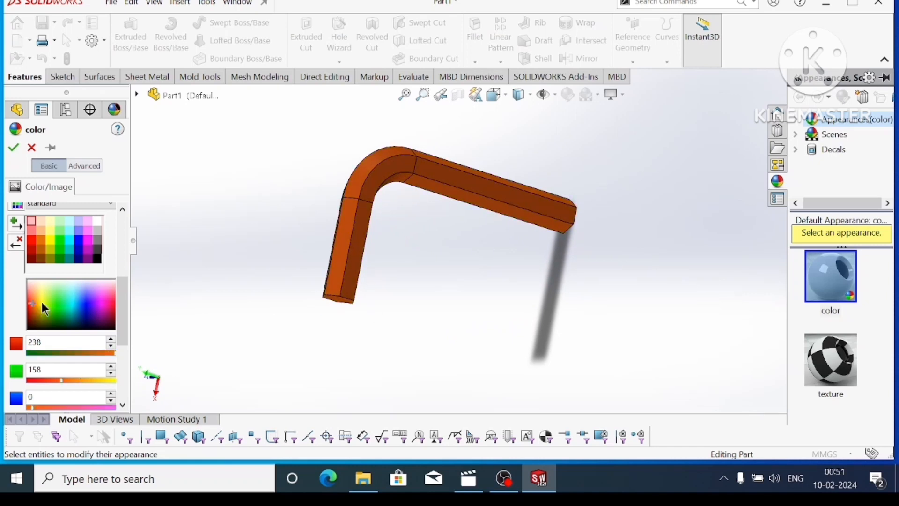
click(77, 303)
middle_drag(375, 262, 299, 236)
click(112, 307)
middle_drag(437, 203, 392, 275)
scroll(613, 220, down, 2)
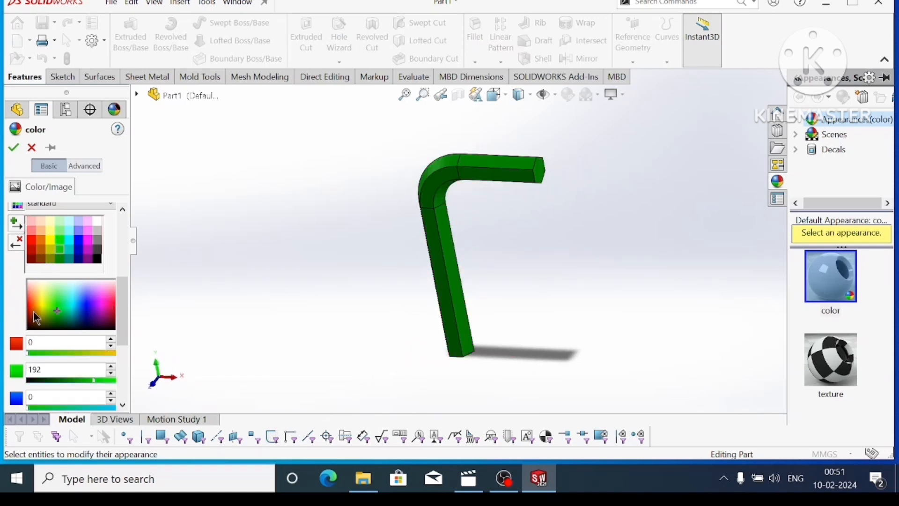
Set the part's colour to the light yellow swatch, RGB 255, 255, 128, after trying orange swatches.
click(40, 241)
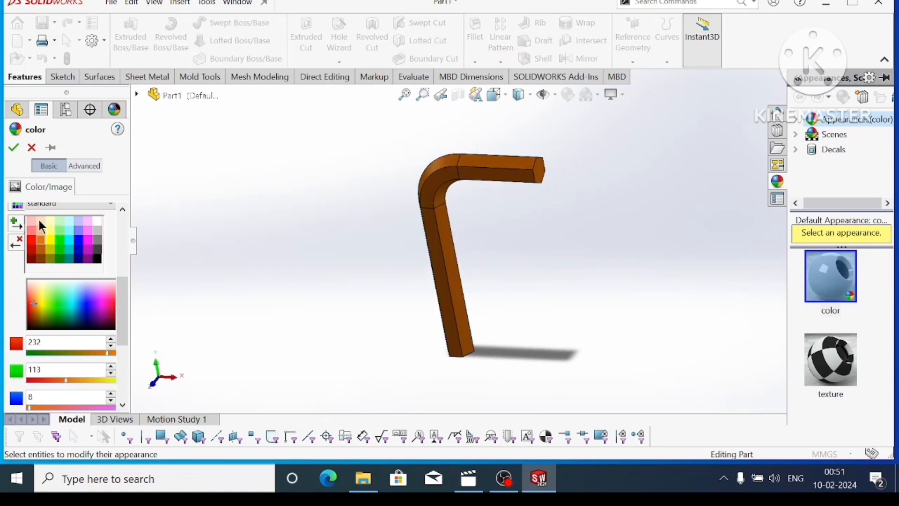
click(41, 220)
click(50, 231)
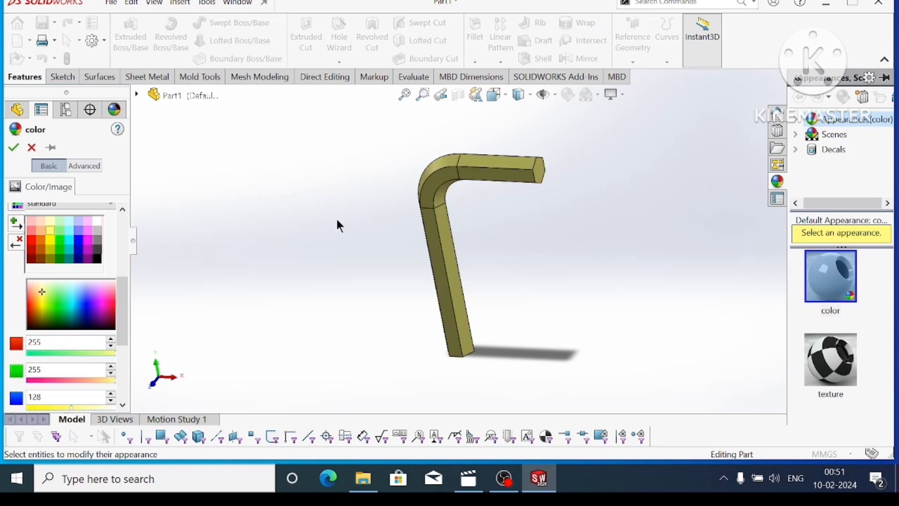